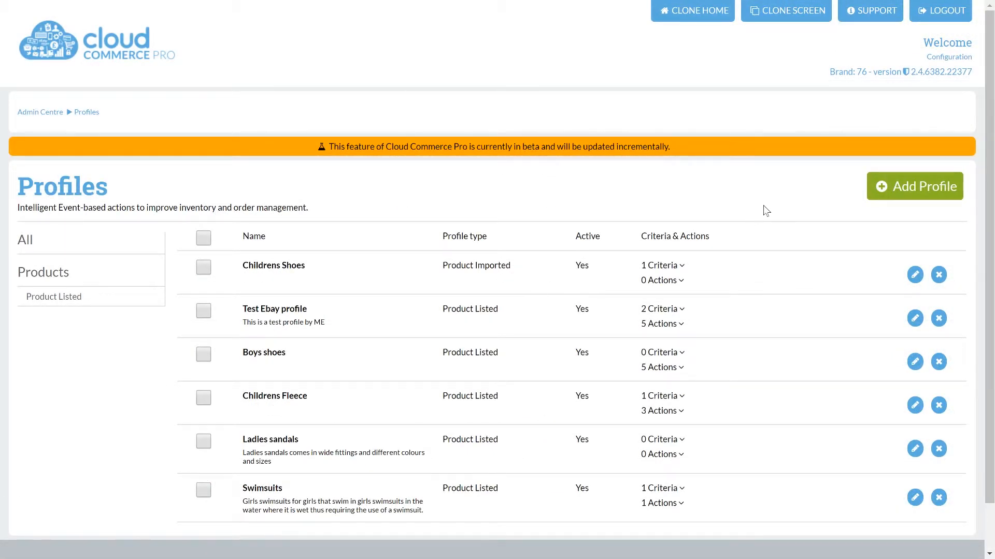
Start a brand new profile of the On Product listing type after viewing the existing profiles available for copying.
{"action": "left_click", "coordinate": [958, 192]}
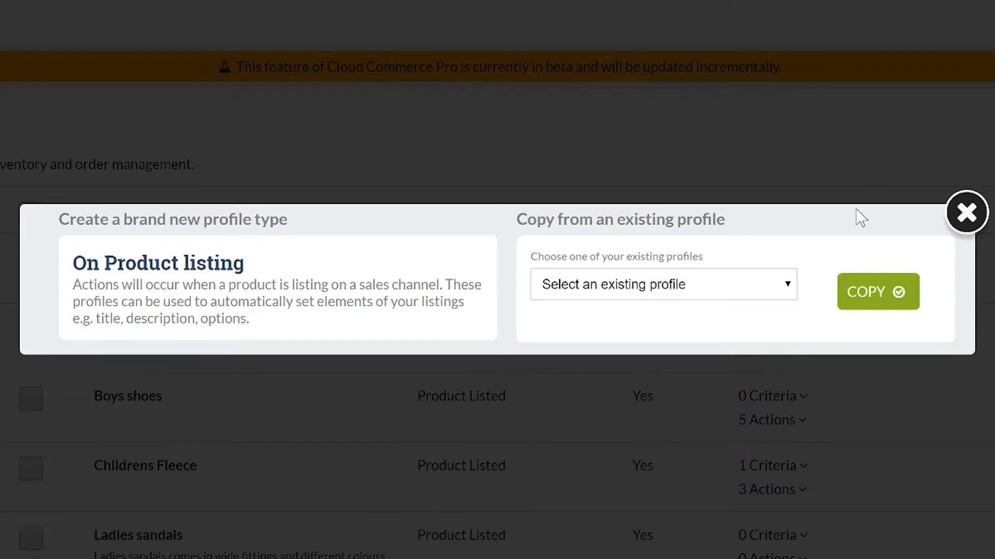
{"action": "left_click", "coordinate": [787, 285]}
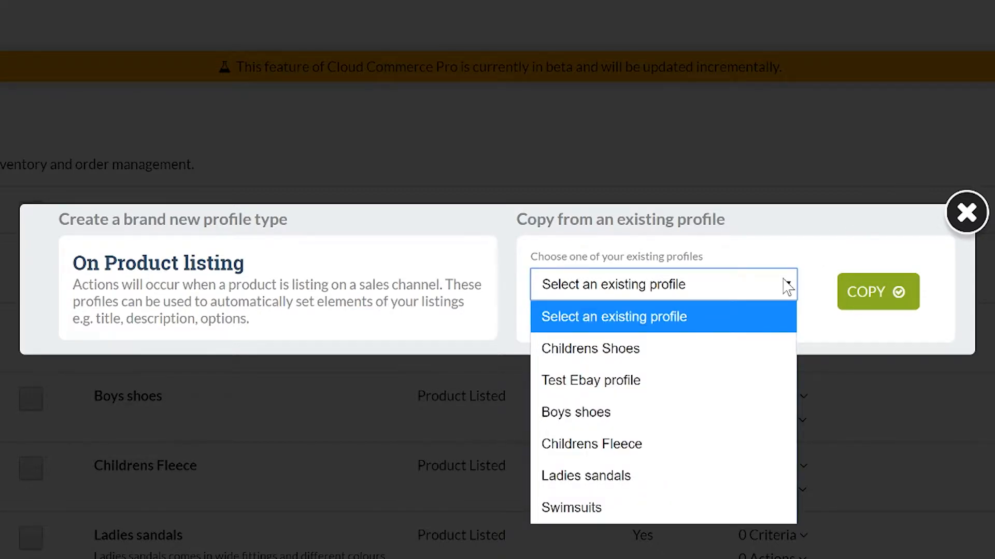
{"action": "left_click", "coordinate": [786, 286]}
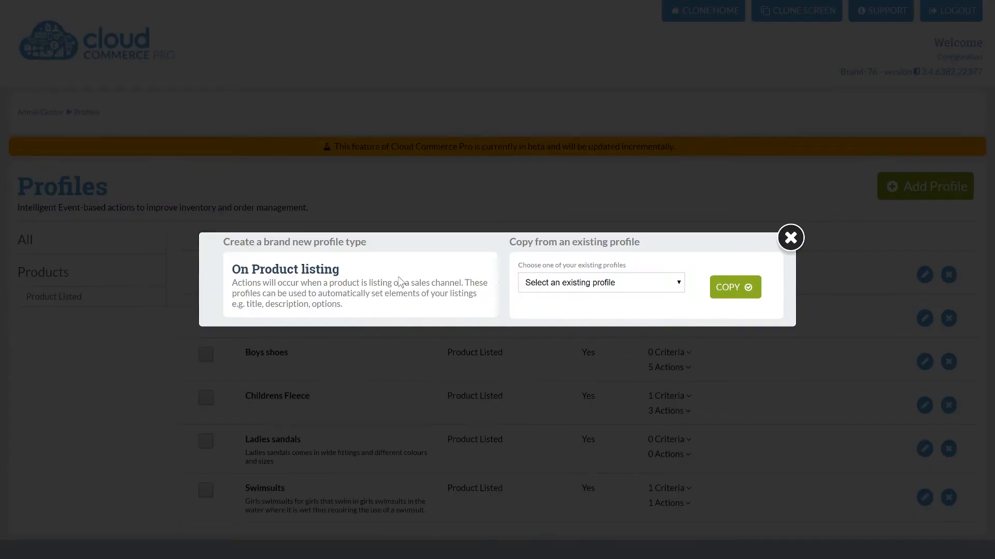
{"action": "left_click", "coordinate": [343, 284]}
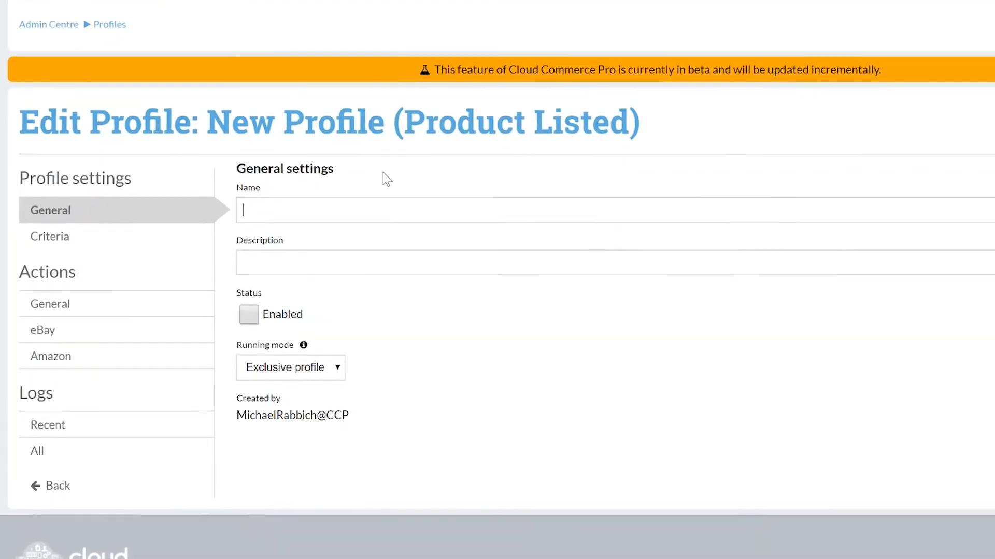
Name the profile "Motorcycle Products" and enter the description "A profile to manage motorcycle products".
{"action": "type", "text": "Motorcycle Products"}
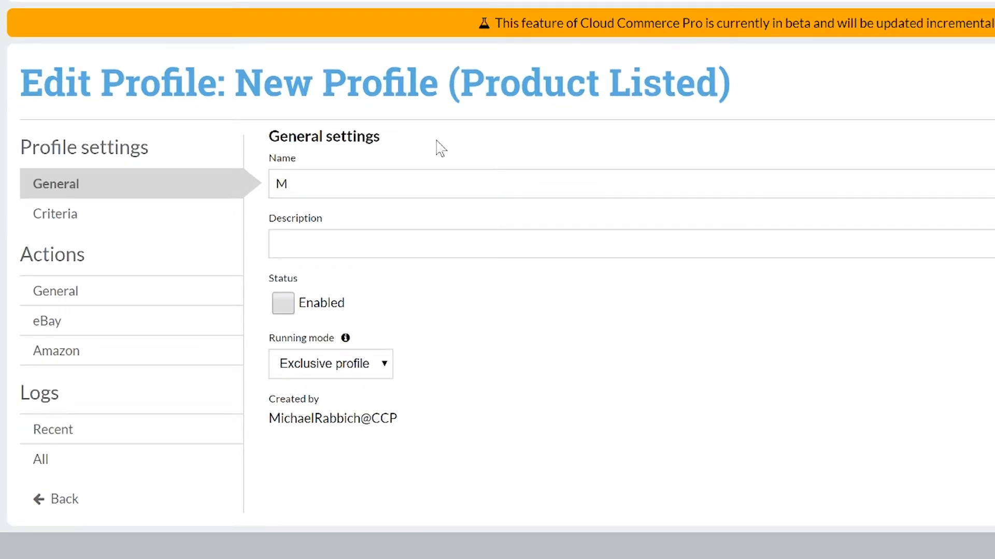
{"action": "left_click", "coordinate": [390, 243]}
{"action": "type", "text": "A profile to manage motorcycle products"}
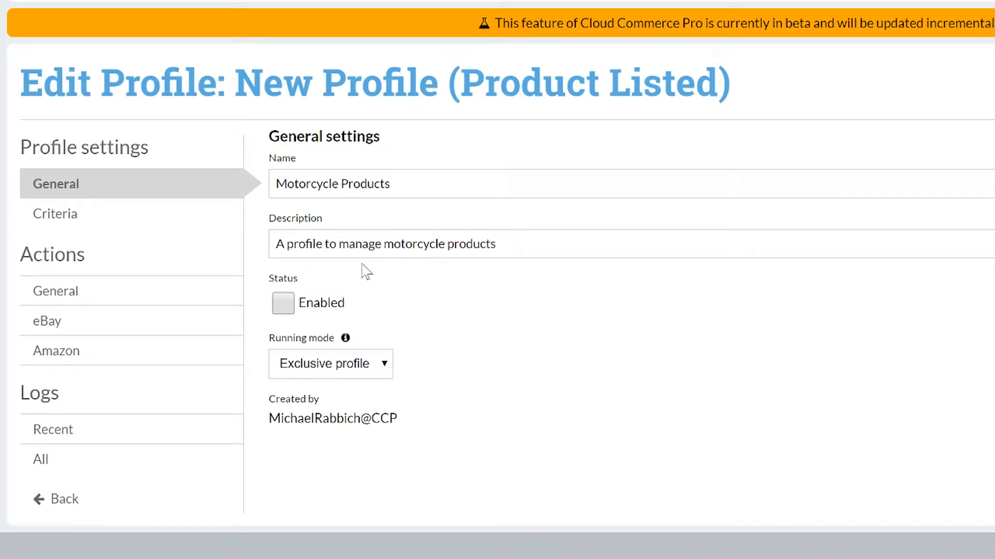
Enable the profile with the running mode Exclusive profile and save its general settings.
{"action": "left_click", "coordinate": [284, 303]}
{"action": "left_click", "coordinate": [389, 365]}
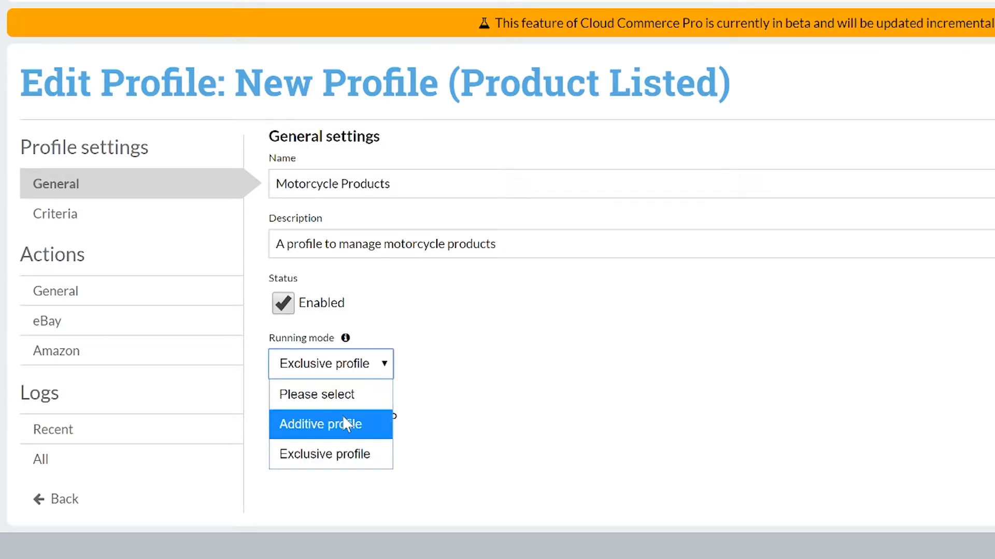
{"action": "left_click", "coordinate": [380, 466]}
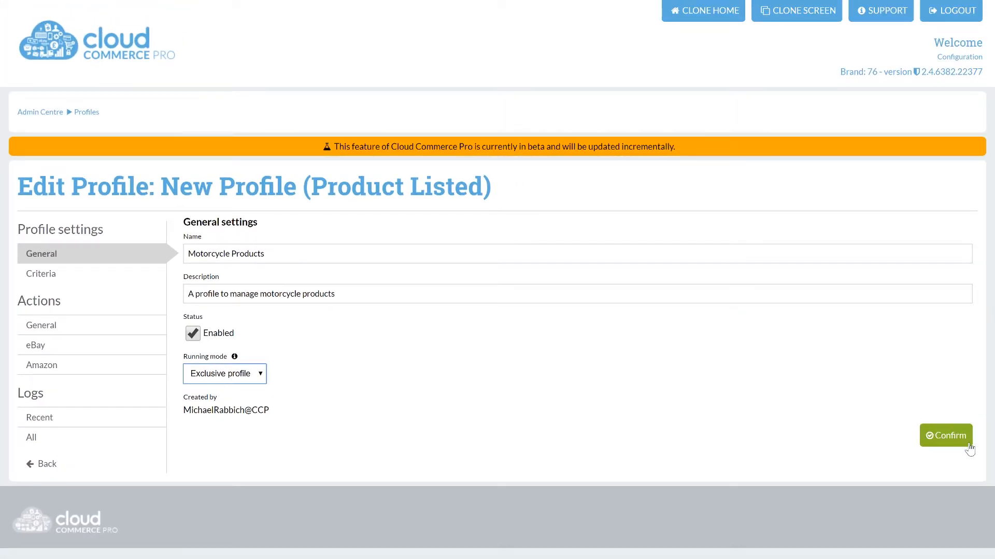
{"action": "left_click", "coordinate": [969, 447]}
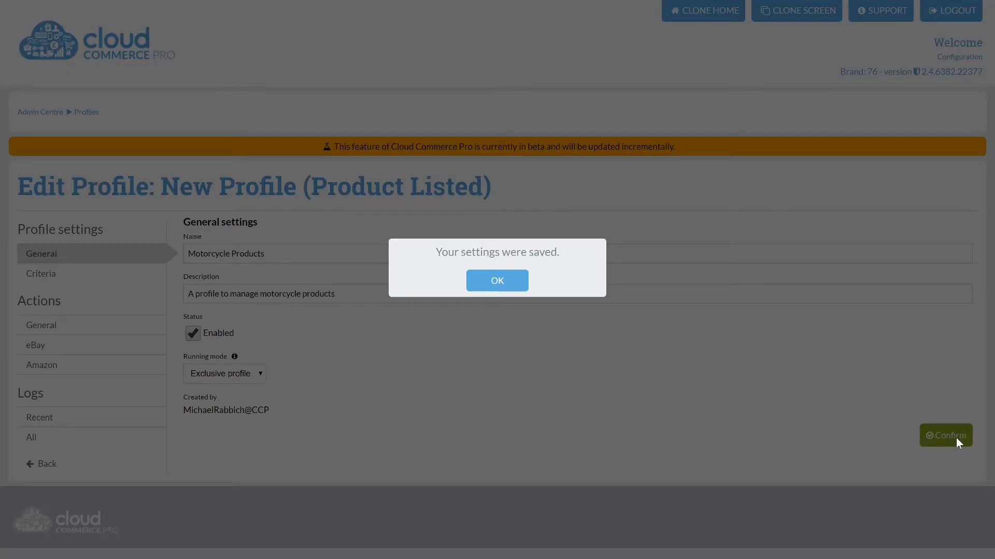
{"action": "left_click", "coordinate": [517, 286]}
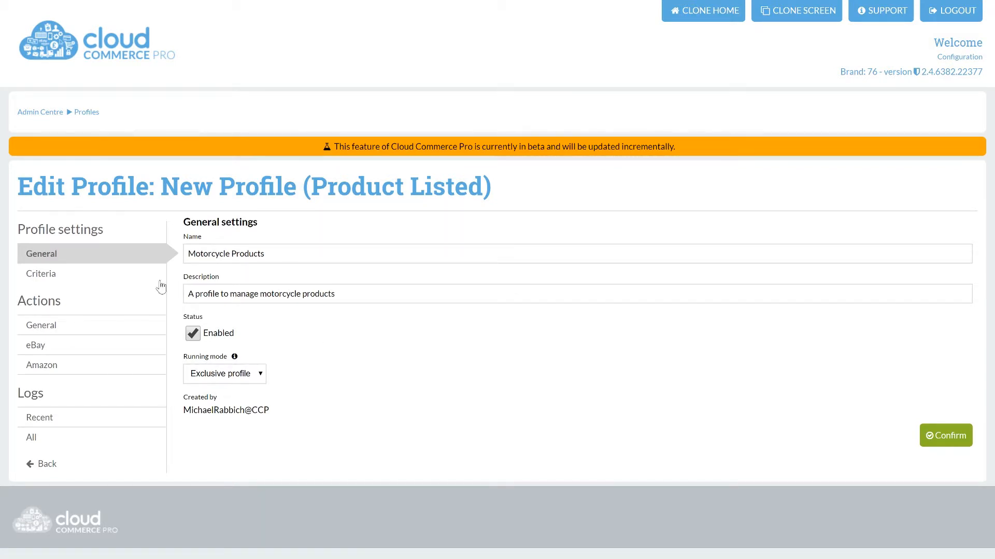
Begin a product-focused criterion for the profile that inspects the Product Name field.
{"action": "left_click", "coordinate": [137, 278]}
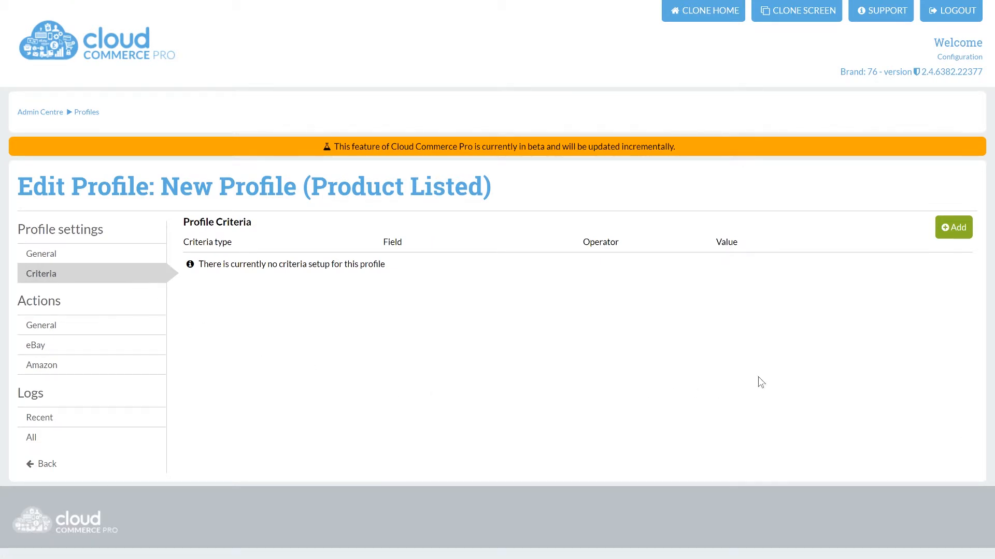
{"action": "left_click", "coordinate": [953, 238]}
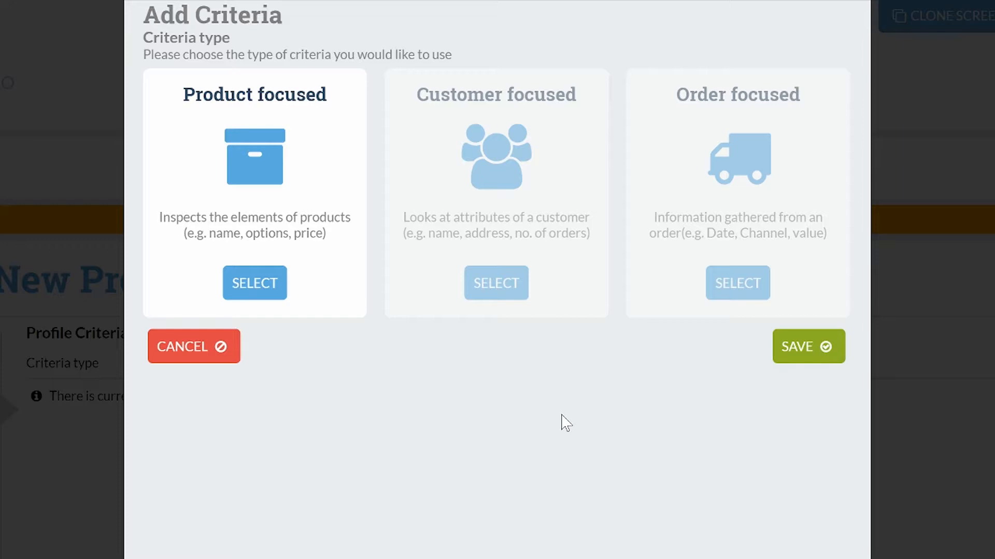
{"action": "left_click", "coordinate": [284, 295]}
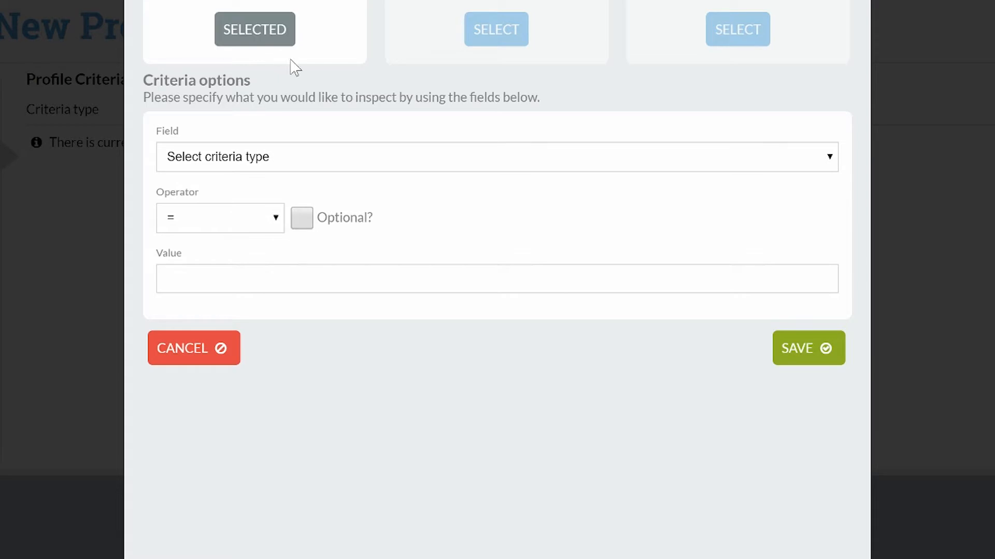
{"action": "left_click", "coordinate": [826, 157]}
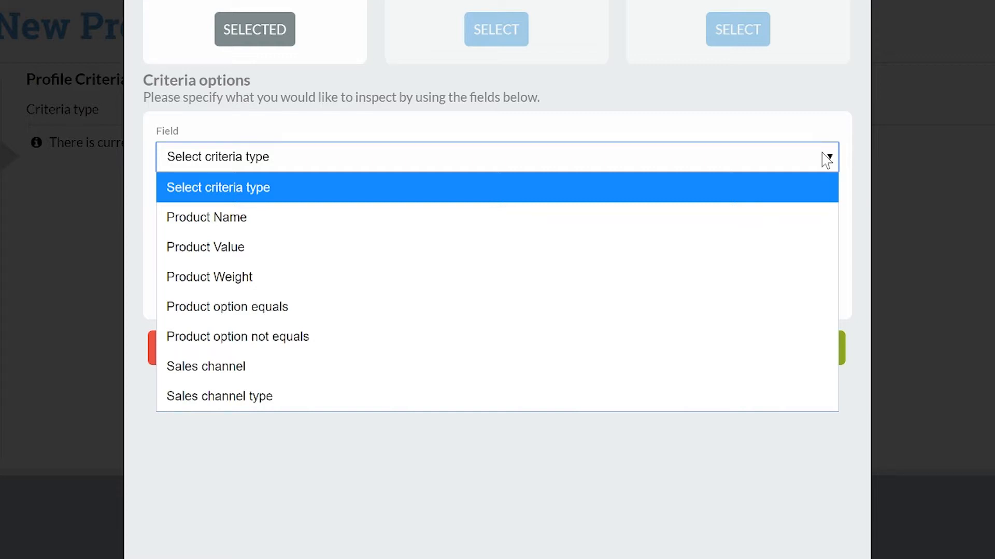
{"action": "left_click", "coordinate": [673, 220]}
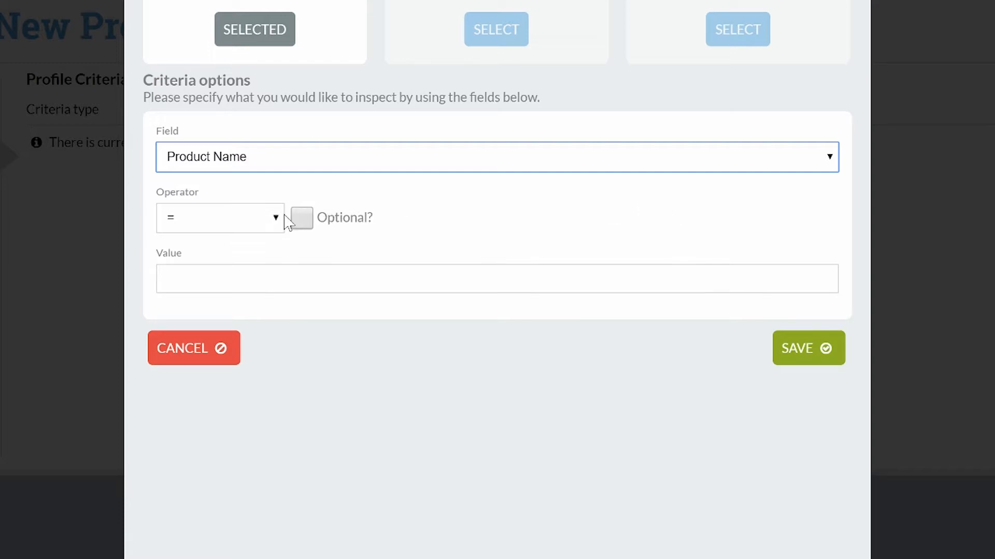
Set the criterion's operator to Contains with the value "Motorcycle" and save it.
{"action": "left_click", "coordinate": [273, 232]}
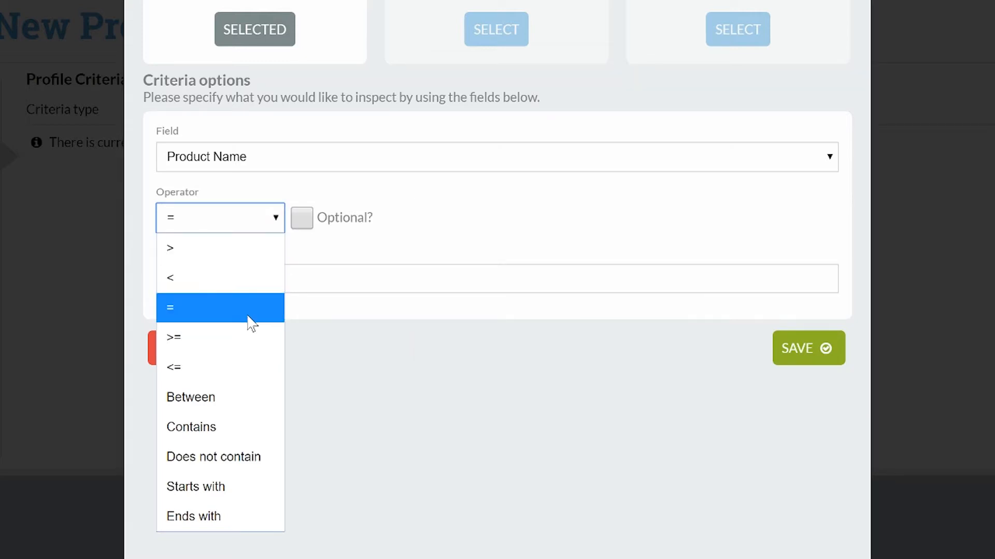
{"action": "left_click", "coordinate": [249, 429]}
{"action": "left_click", "coordinate": [336, 280]}
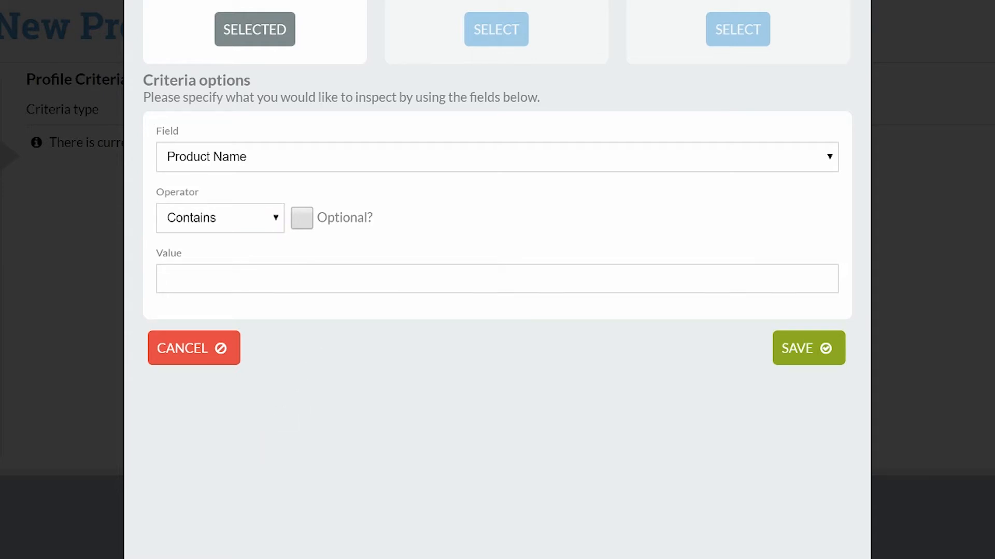
{"action": "type", "text": "Motorcycle"}
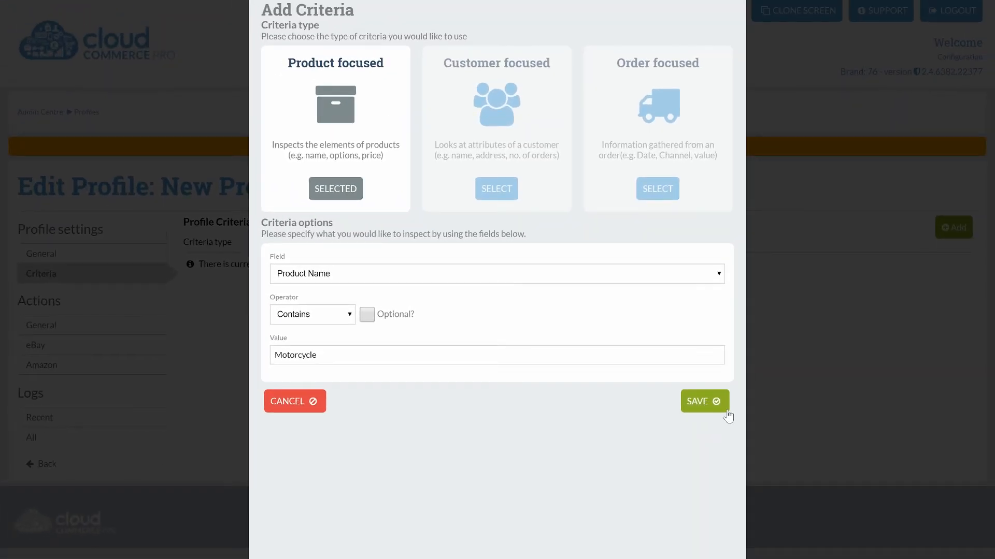
{"action": "left_click", "coordinate": [727, 411]}
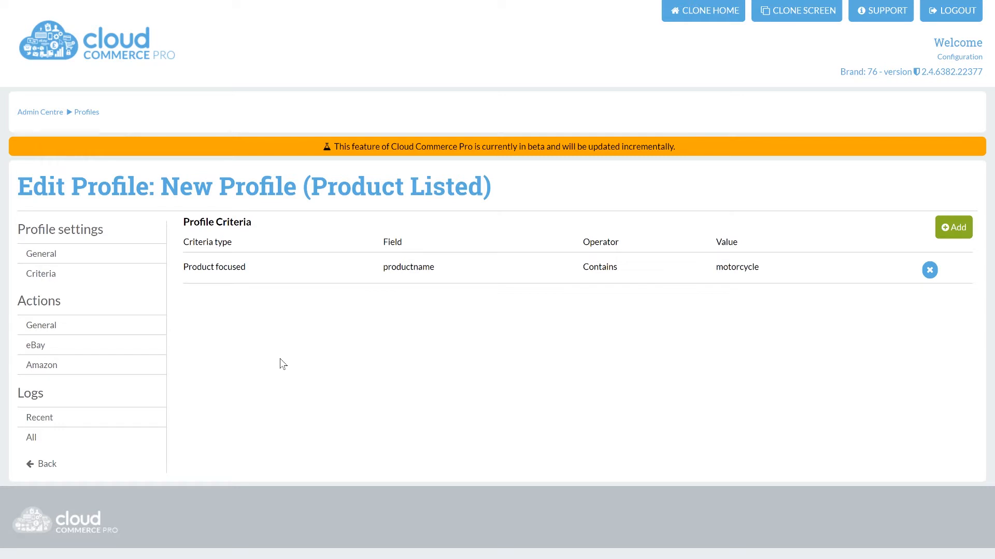
Add an eBay Set Category action, searching for "motorcycles" and choosing Cars, Motorcycles & Vehicles, and save it.
{"action": "left_click", "coordinate": [142, 346]}
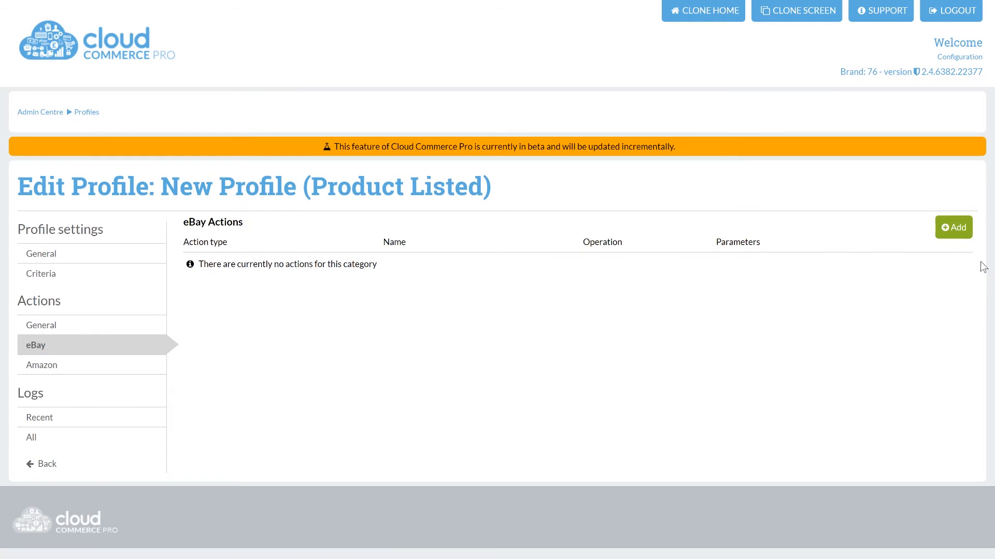
{"action": "left_click", "coordinate": [958, 237]}
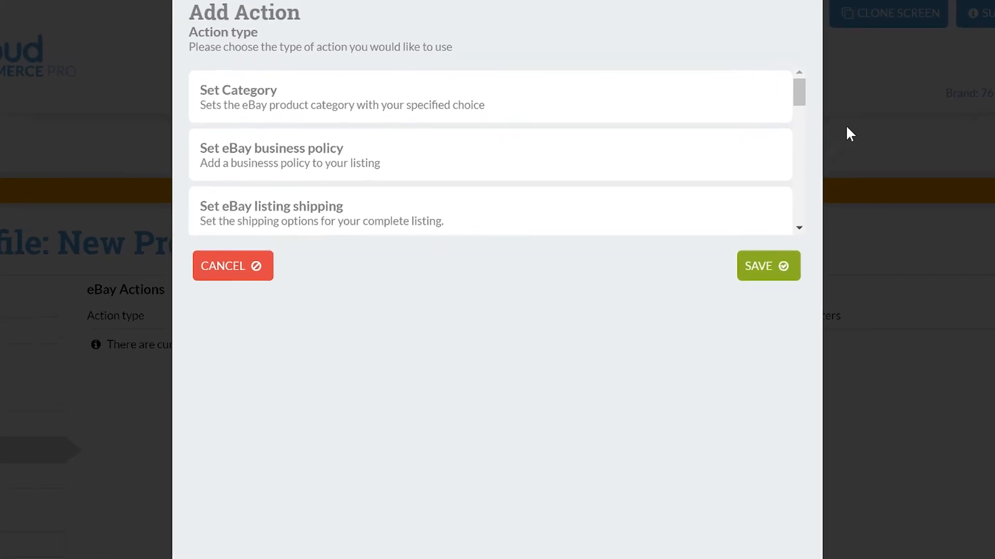
{"action": "left_click_drag", "start_coordinate": [844, 112], "coordinate": [841, 89]}
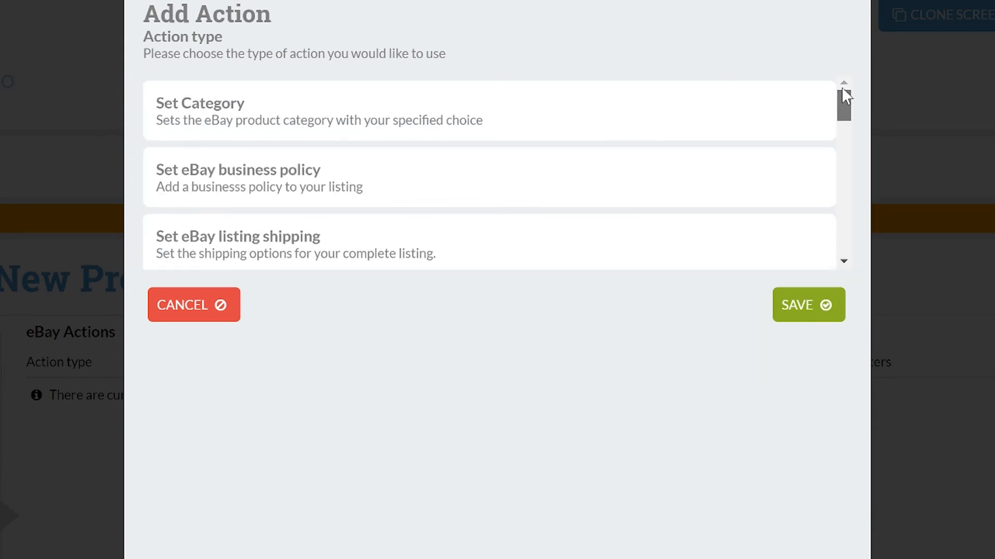
{"action": "left_click", "coordinate": [750, 121]}
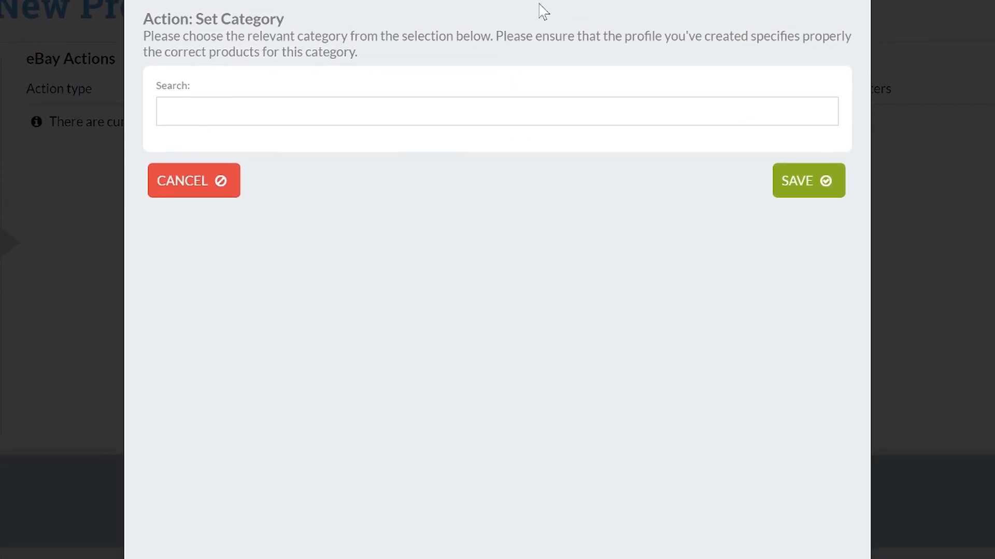
{"action": "left_click", "coordinate": [454, 193]}
{"action": "type", "text": "motorcycles"}
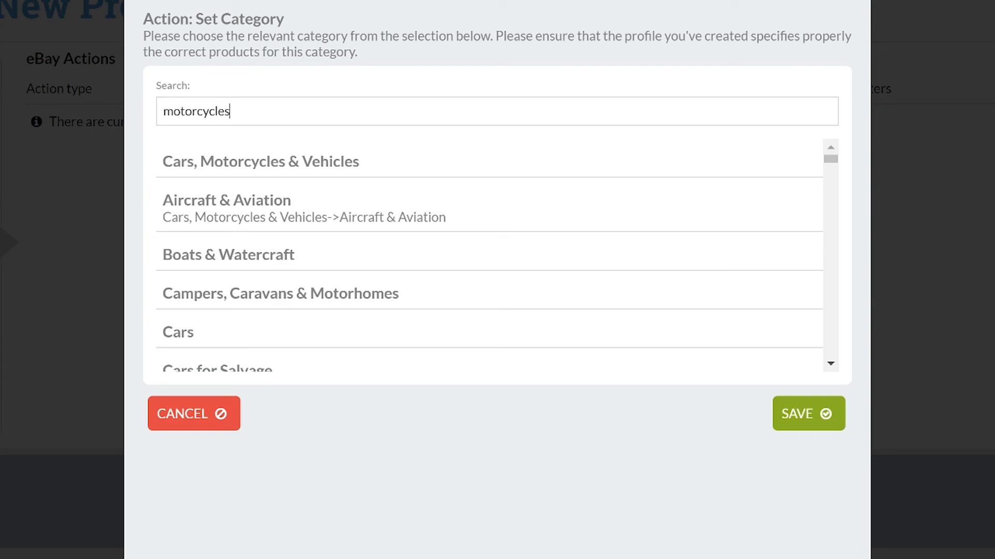
{"action": "left_click", "coordinate": [373, 173]}
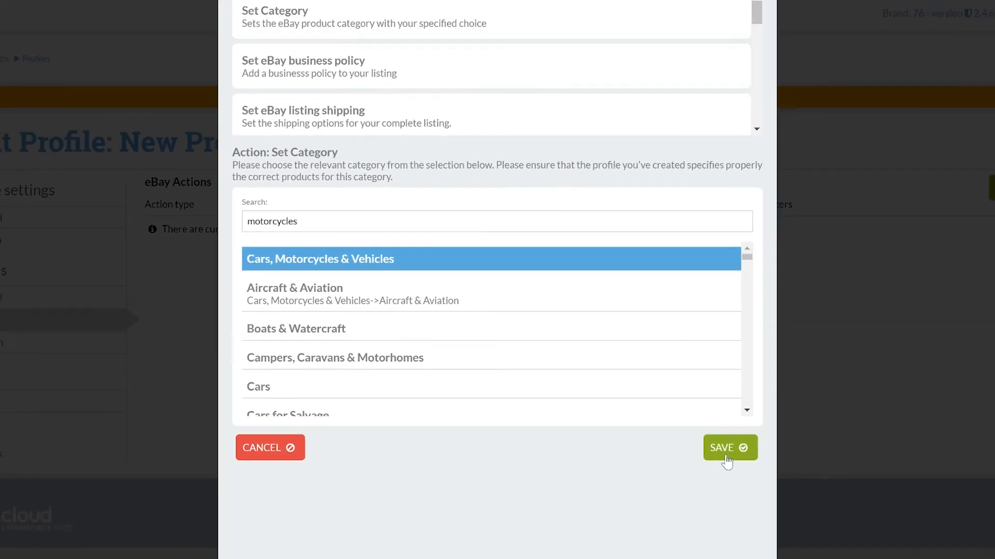
{"action": "left_click", "coordinate": [727, 451]}
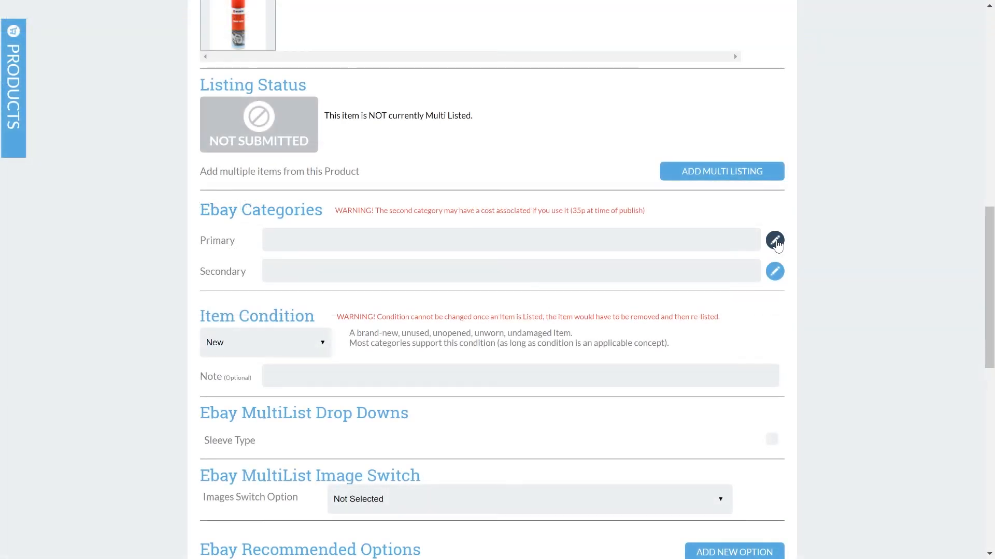
Set the product listing's primary eBay category to Other Motorcycle Accessories under Vehicle Parts & Accessories, Motorcycle Accessories.
{"action": "left_click", "coordinate": [775, 240]}
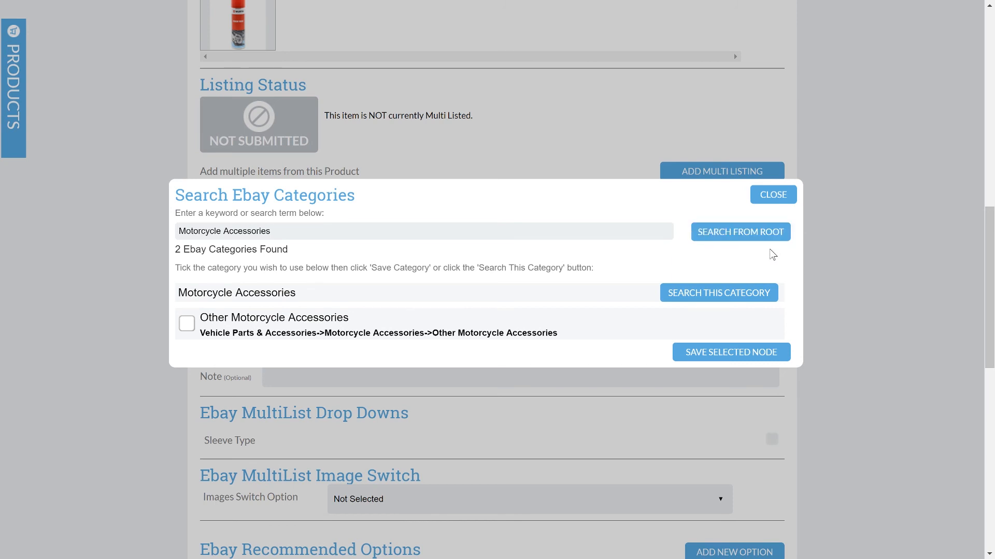
{"action": "left_click", "coordinate": [187, 324]}
{"action": "left_click", "coordinate": [719, 355]}
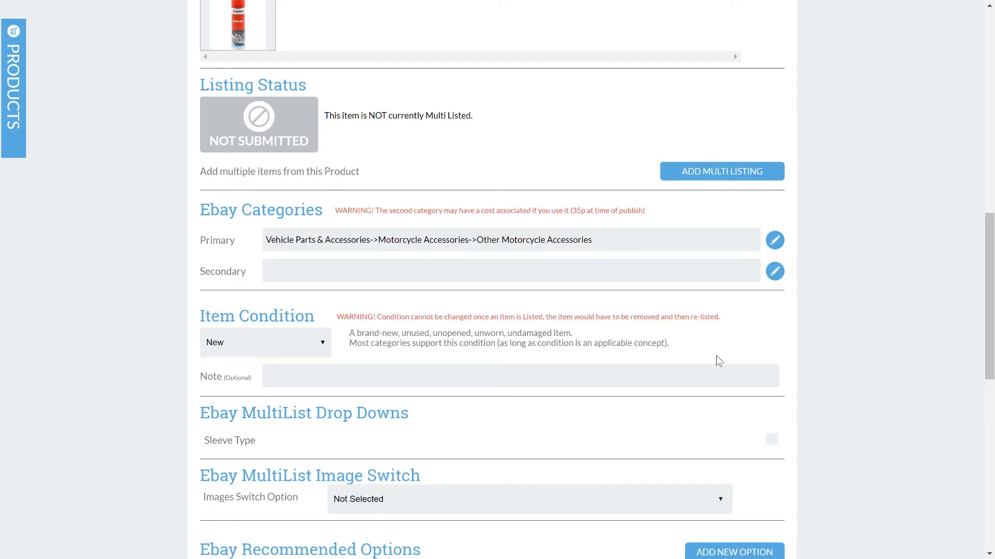